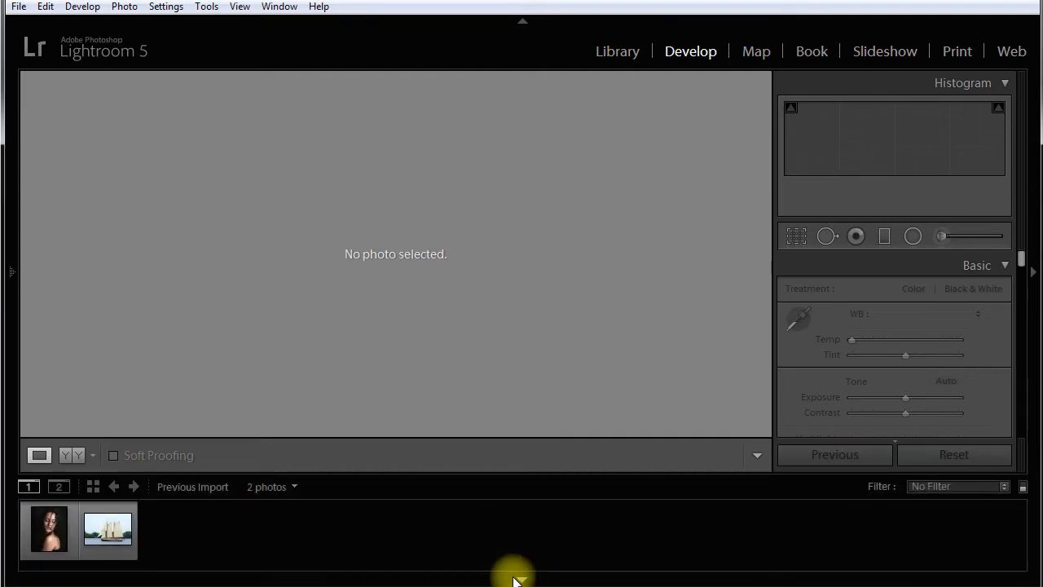
# Open the woman's portrait with the filmstrip hidden and convert it to black and white
pyautogui.click(46, 530)
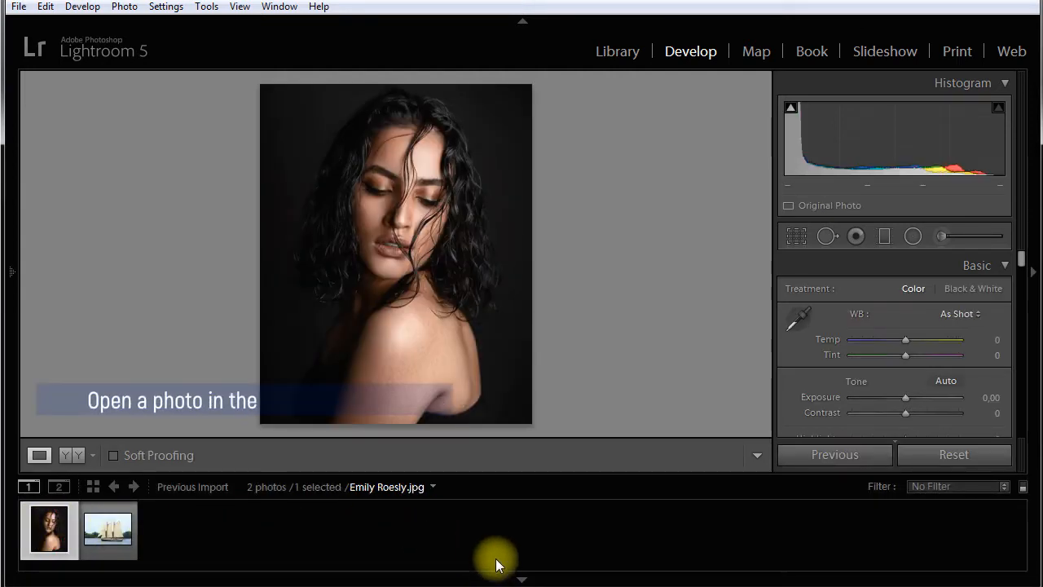
pyautogui.click(522, 580)
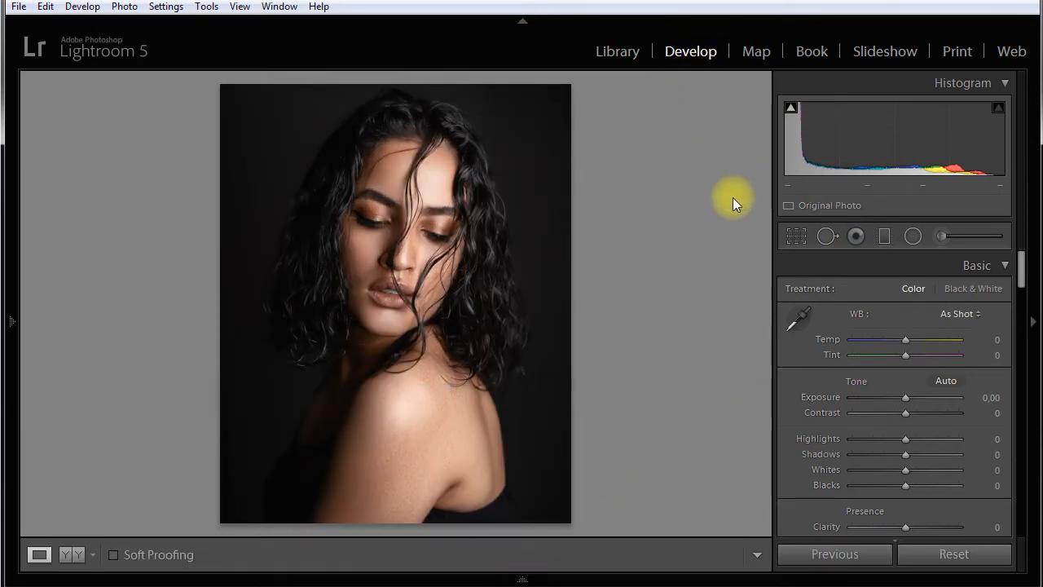
pyautogui.click(975, 289)
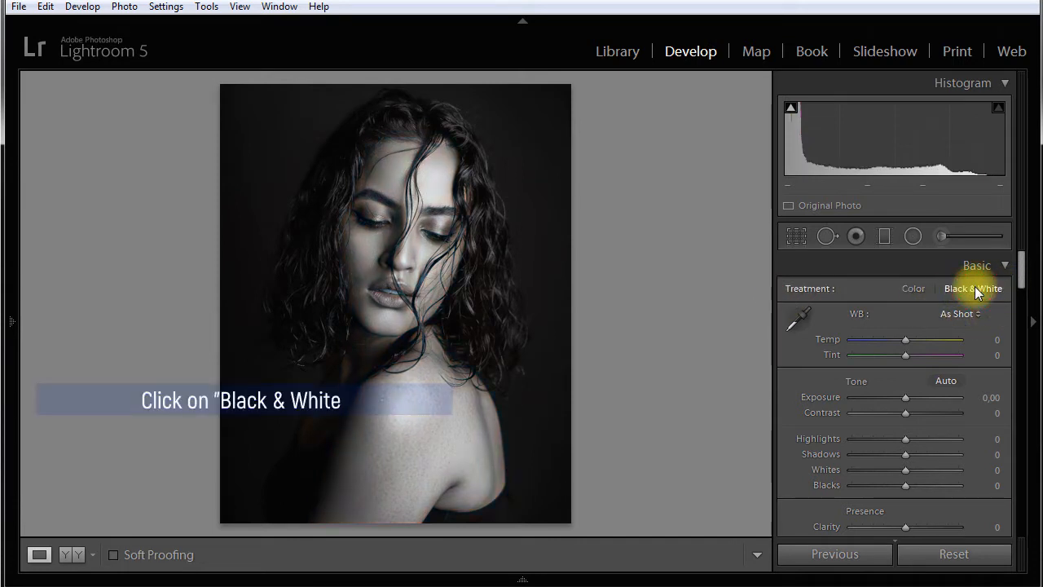
# In the portrait's Black & White Mix, set Green to −12, Purple to +13, Magenta to −100 and Red to −16
pyautogui.moveTo(1019, 269); pyautogui.dragTo(1038, 353)
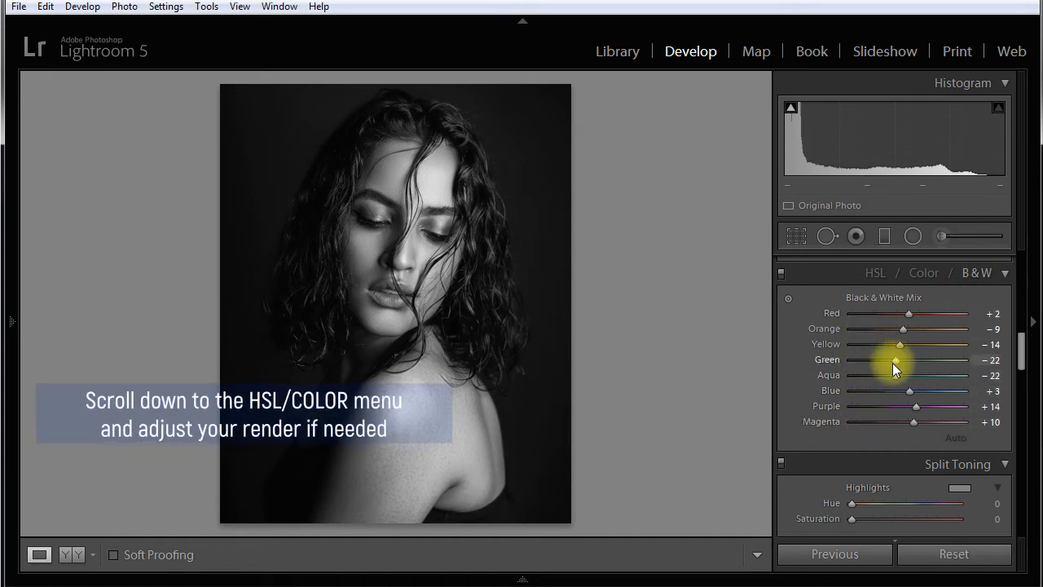
pyautogui.moveTo(892, 362)
pyautogui.mouseDown()
pyautogui.moveTo(845, 356)
pyautogui.moveTo(934, 359)
pyautogui.moveTo(901, 360)
pyautogui.mouseUp()
pyautogui.moveTo(916, 406); pyautogui.dragTo(839, 405)
pyautogui.moveTo(912, 405); pyautogui.dragTo(897, 423)
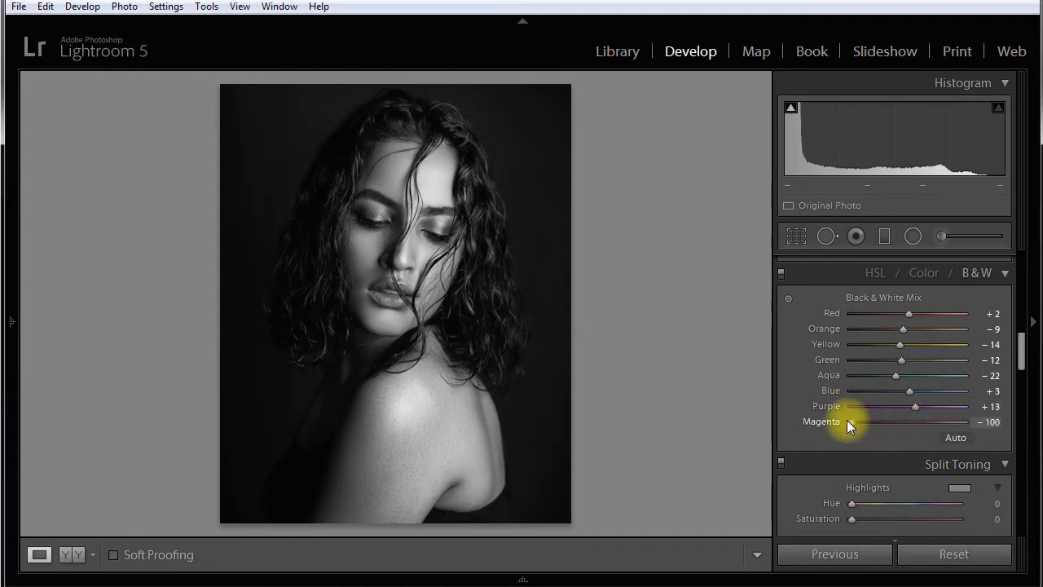
pyautogui.moveTo(907, 313)
pyautogui.mouseDown()
pyautogui.moveTo(854, 318)
pyautogui.moveTo(935, 323)
pyautogui.moveTo(898, 325)
pyautogui.mouseUp()
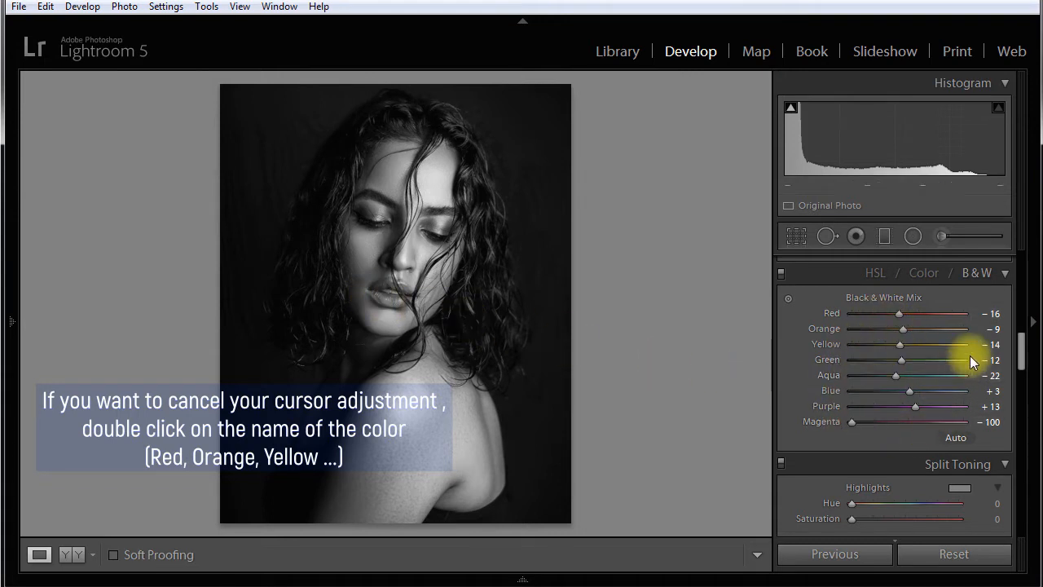
# Split-tone the portrait's shadows blue with Hue 218 and Saturation 46, previewing the hue at full strength while choosing it
pyautogui.moveTo(1019, 345)
pyautogui.mouseDown()
pyautogui.moveTo(1024, 377)
pyautogui.moveTo(1017, 365)
pyautogui.mouseUp()
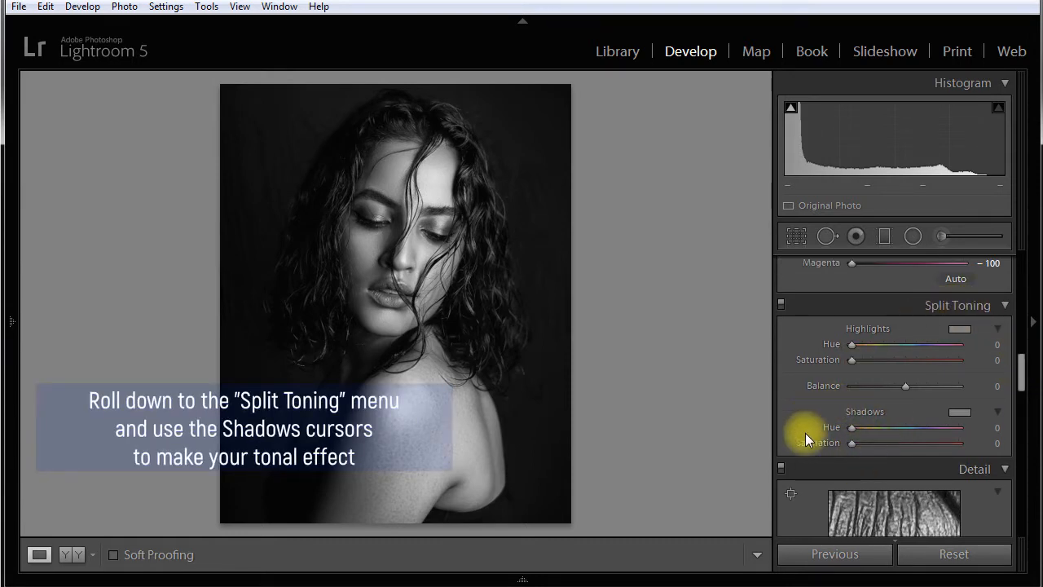
pyautogui.moveTo(852, 427)
pyautogui.mouseDown()
pyautogui.moveTo(882, 428)
pyautogui.moveTo(846, 428)
pyautogui.mouseUp()
pyautogui.scroll(-1, 843, 428)
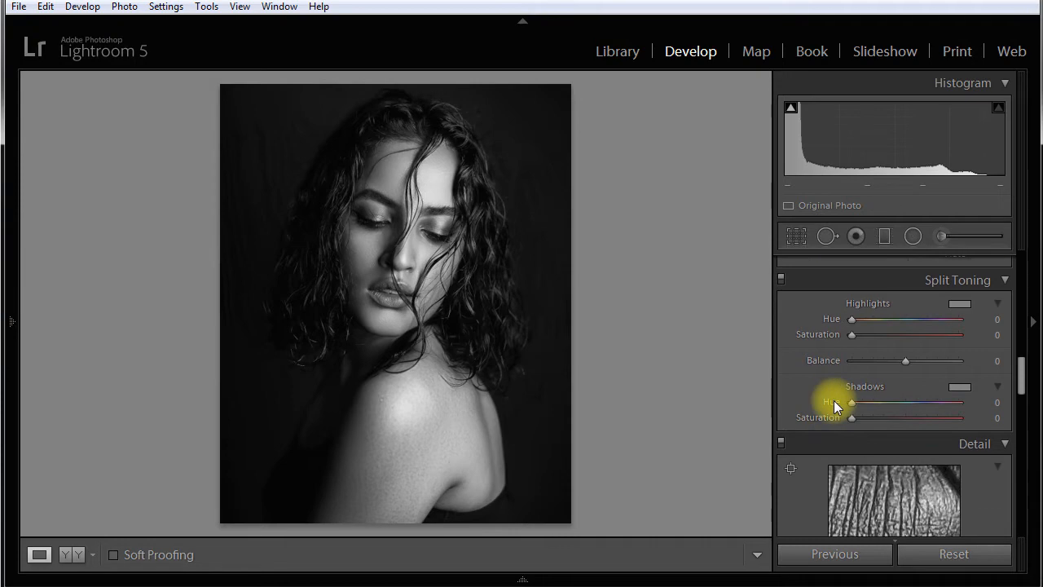
pyautogui.press('alt')
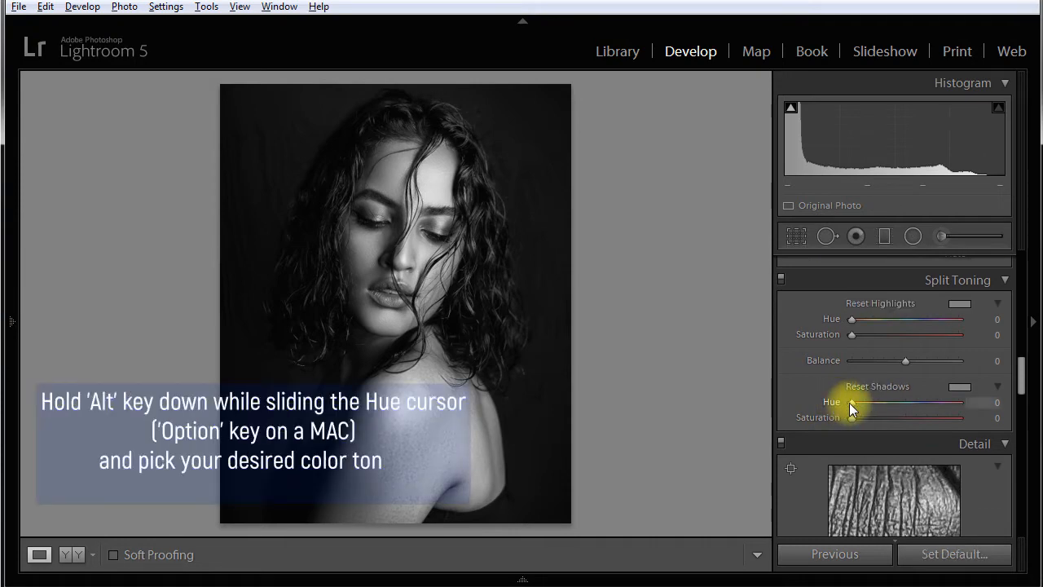
pyautogui.moveTo(851, 400); pyautogui.dragTo(916, 396)
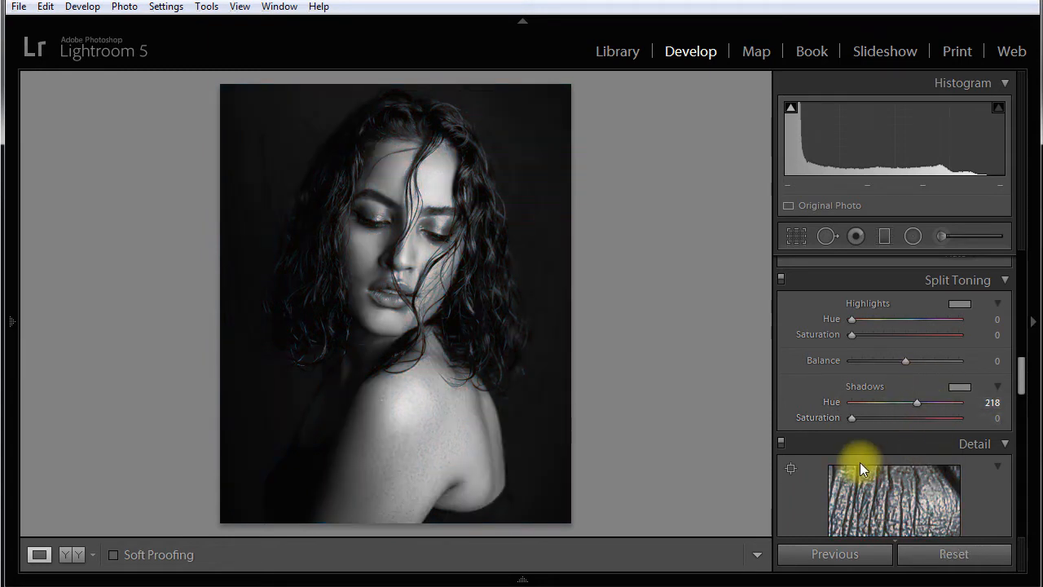
pyautogui.moveTo(853, 418); pyautogui.dragTo(899, 425)
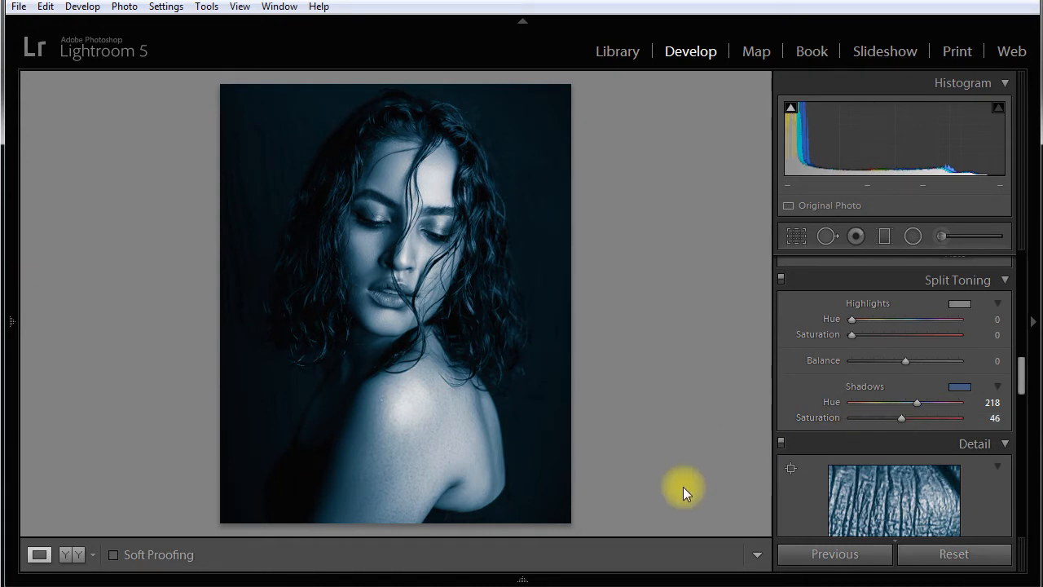
# Reset the shadow toning and tint the shadows sepia with Hue 38 and Saturation 39
pyautogui.doubleClick(828, 400)
pyautogui.doubleClick(820, 417)
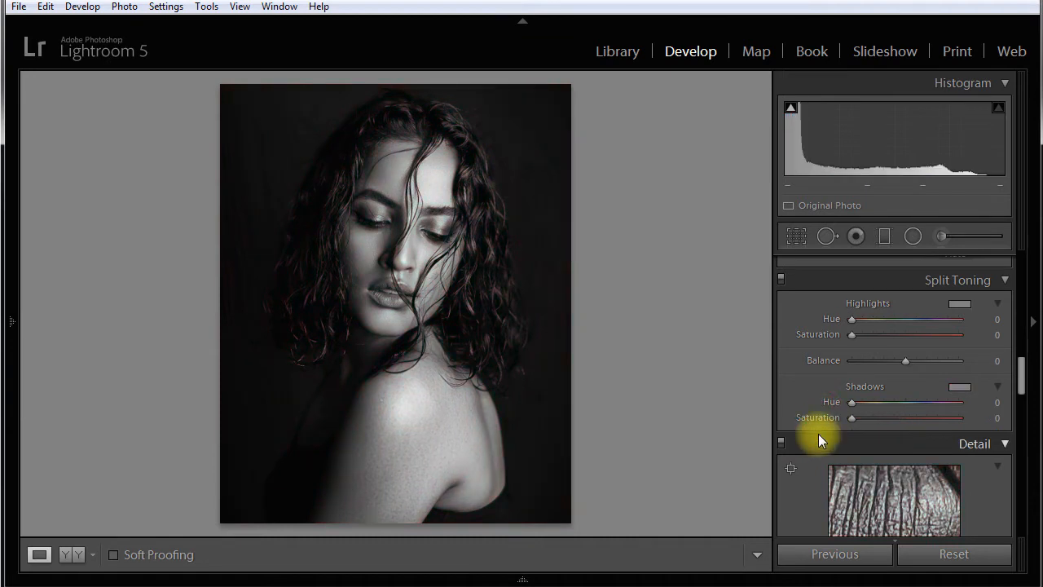
pyautogui.press('alt')
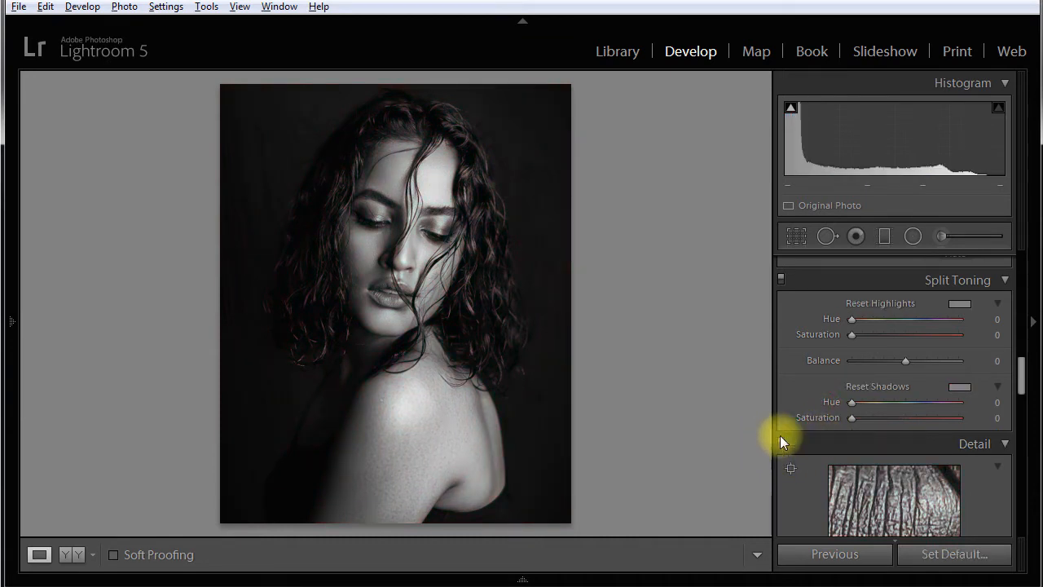
pyautogui.moveTo(851, 402); pyautogui.dragTo(863, 402)
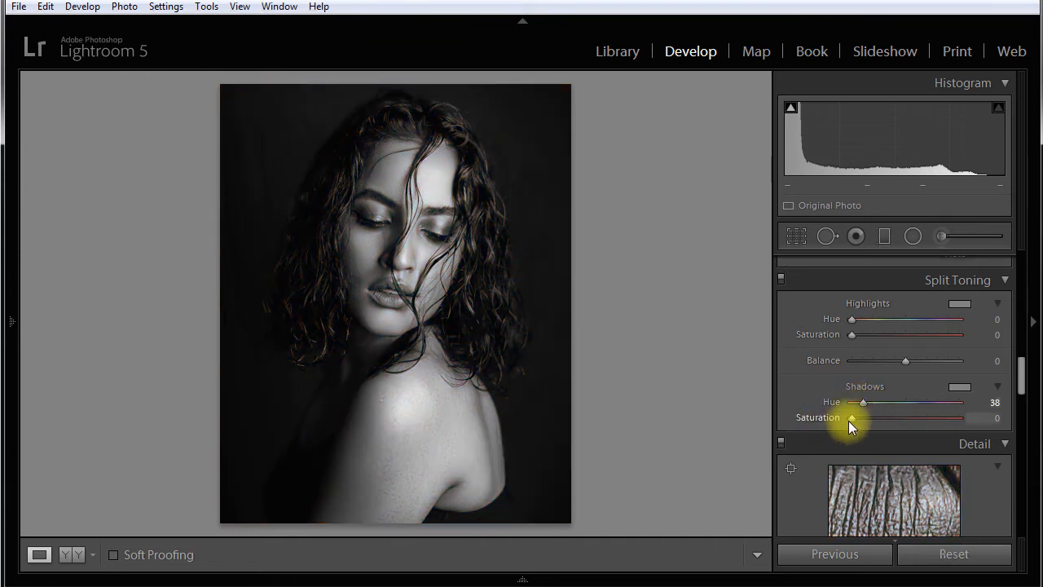
pyautogui.moveTo(852, 418); pyautogui.dragTo(893, 420)
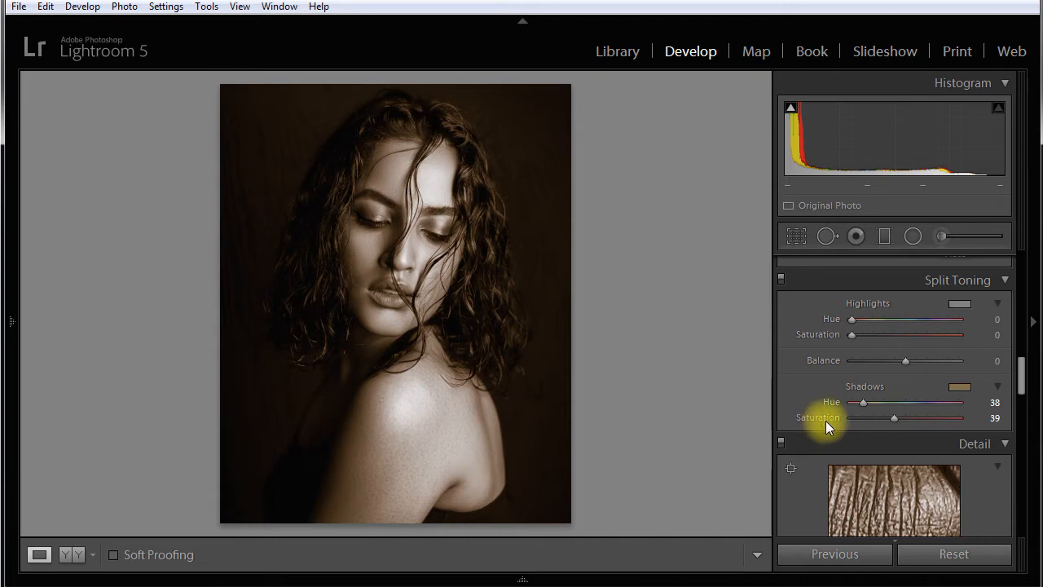
# Try a green shadow tint on the portrait with Hue 123 and Saturation 16, and reset both shadow values
pyautogui.press('alt')
pyautogui.moveTo(862, 402)
pyautogui.mouseDown()
pyautogui.moveTo(939, 414)
pyautogui.moveTo(852, 418)
pyautogui.moveTo(877, 414)
pyautogui.mouseUp()
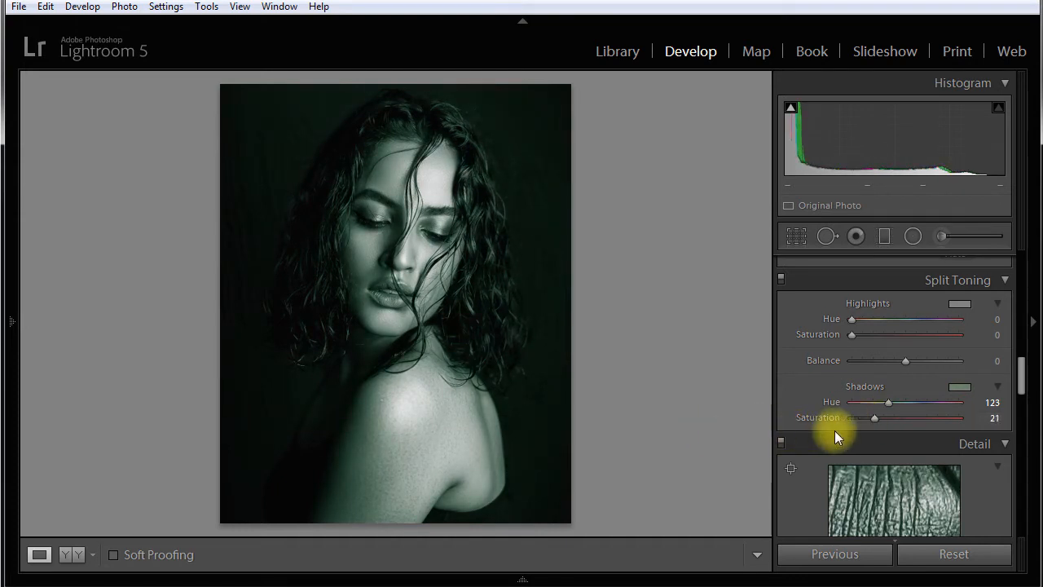
pyautogui.moveTo(876, 420); pyautogui.dragTo(873, 416)
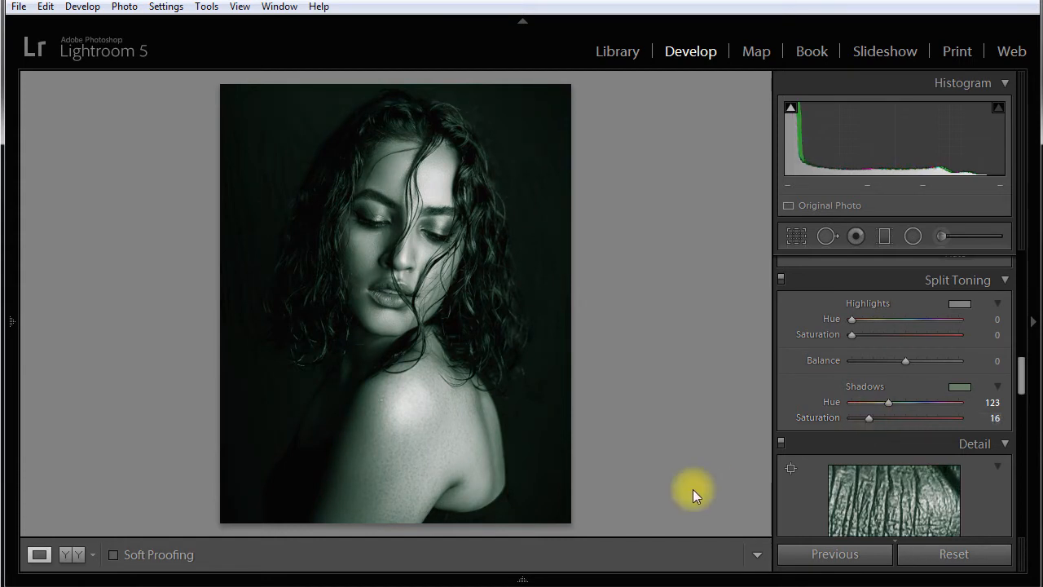
pyautogui.doubleClick(819, 418)
pyautogui.doubleClick(826, 403)
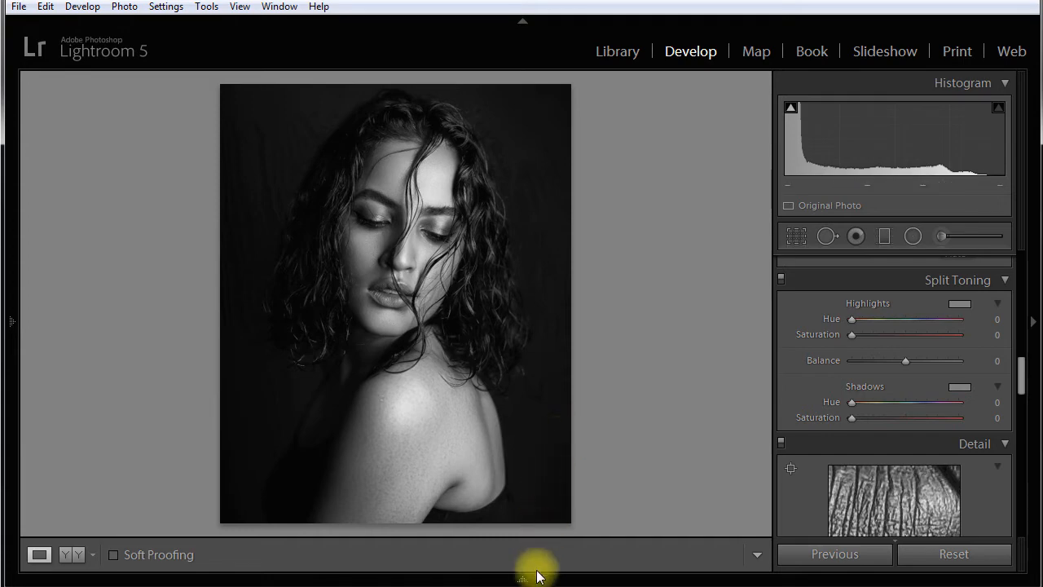
# Open the sailing ship photo and convert it to black and white
pyautogui.moveTo(522, 580)
pyautogui.click(112, 528)
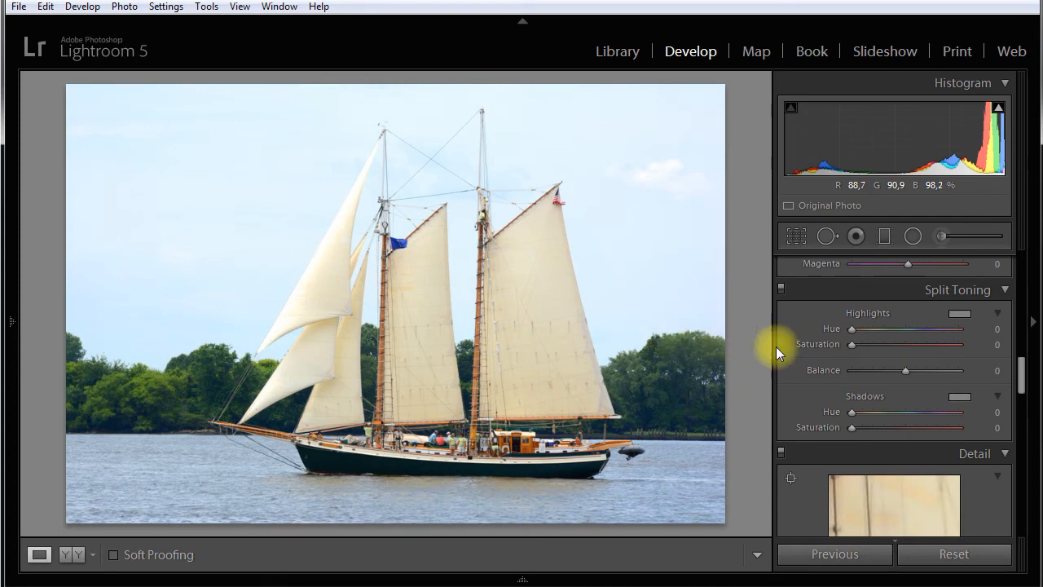
pyautogui.scroll(1, 1025, 377)
pyautogui.scroll(5, 1025, 376)
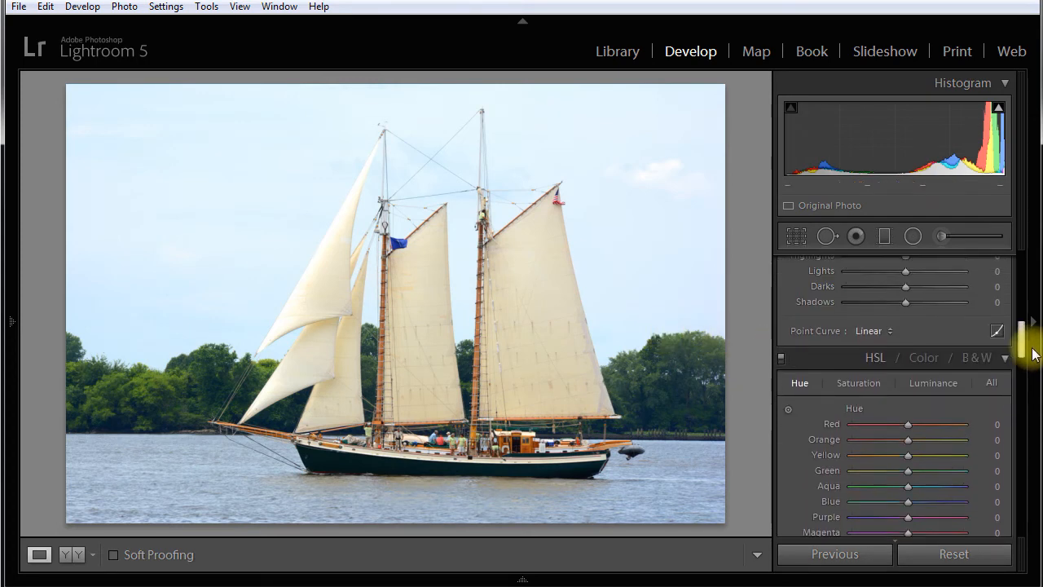
pyautogui.click(978, 360)
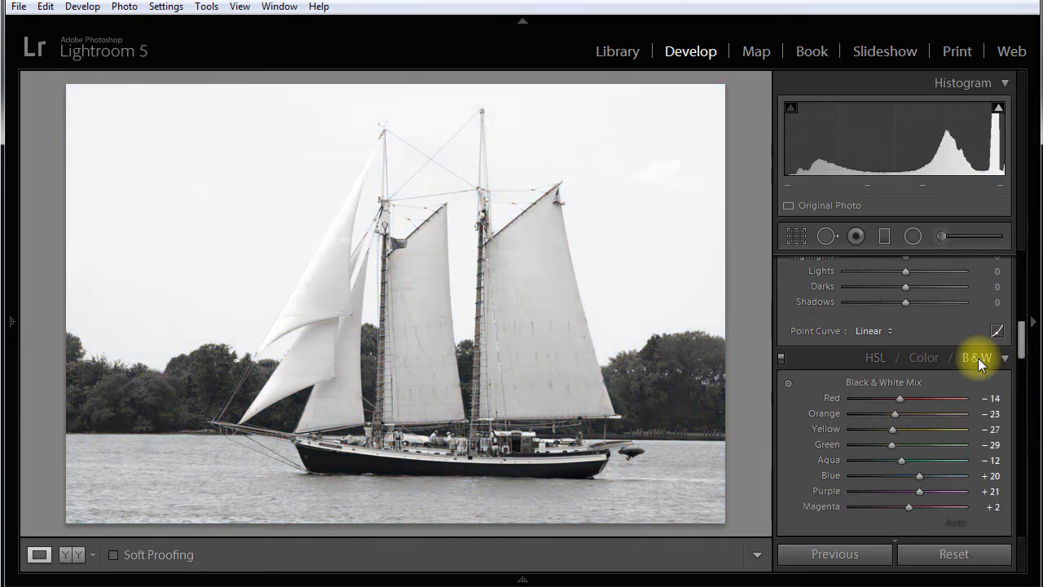
# Darken the sails in the Black & White Mix by setting Yellow to −58 and Red to −42
pyautogui.moveTo(1020, 334)
pyautogui.mouseDown()
pyautogui.moveTo(1025, 369)
pyautogui.moveTo(1022, 349)
pyautogui.mouseUp()
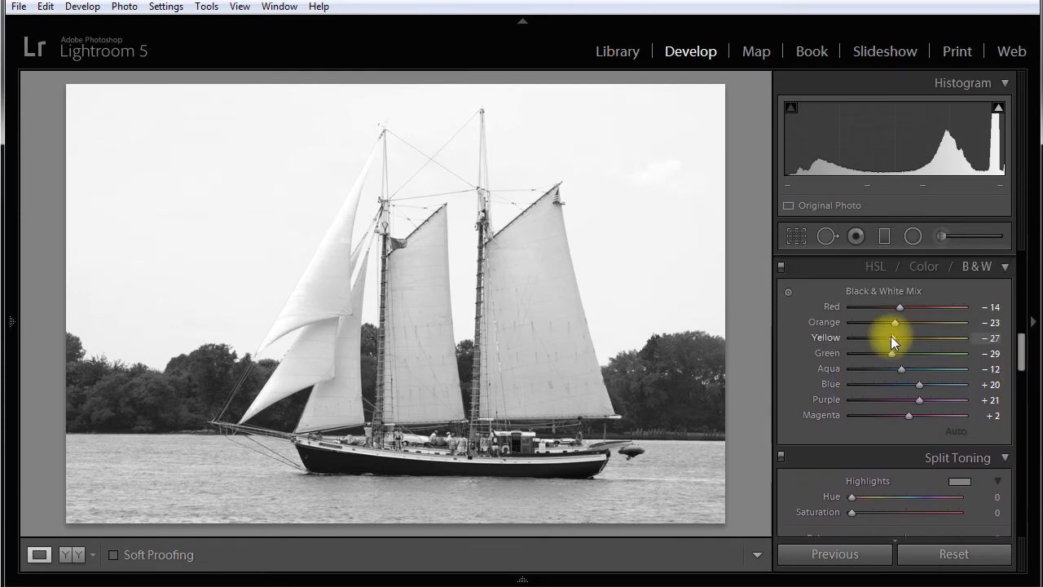
pyautogui.moveTo(890, 336)
pyautogui.mouseDown()
pyautogui.moveTo(862, 336)
pyautogui.moveTo(905, 334)
pyautogui.moveTo(873, 334)
pyautogui.mouseUp()
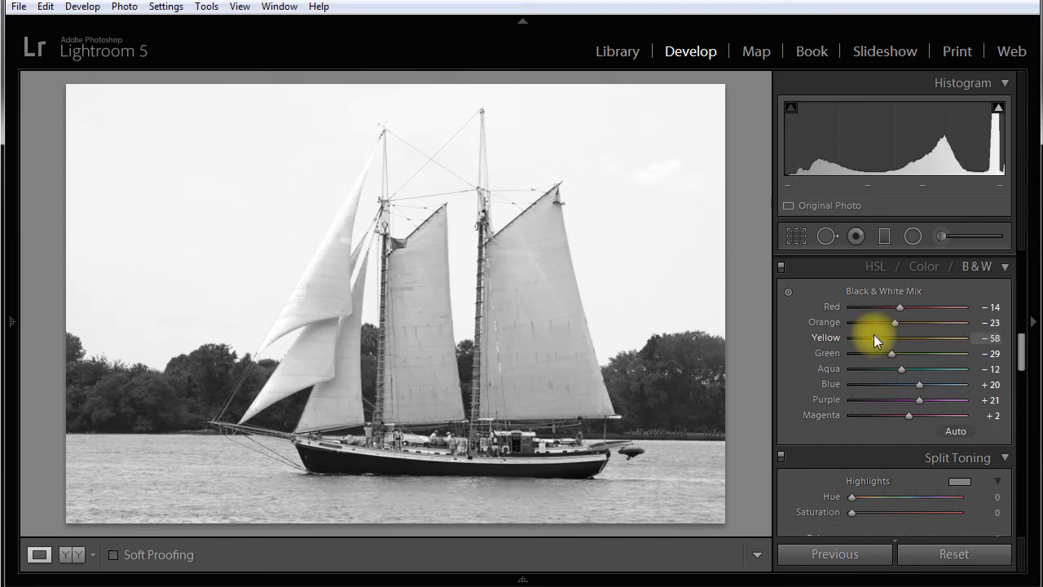
pyautogui.moveTo(900, 306)
pyautogui.mouseDown()
pyautogui.moveTo(877, 309)
pyautogui.moveTo(945, 309)
pyautogui.moveTo(882, 309)
pyautogui.mouseUp()
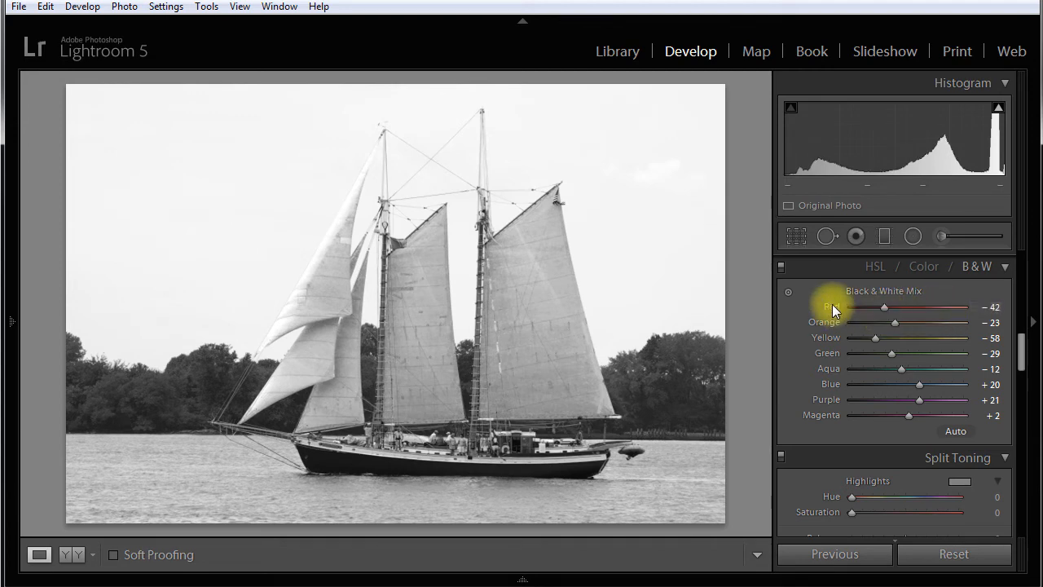
# Reset the Red and Yellow values of the Black & White Mix to 0
pyautogui.doubleClick(832, 307)
pyautogui.doubleClick(826, 337)
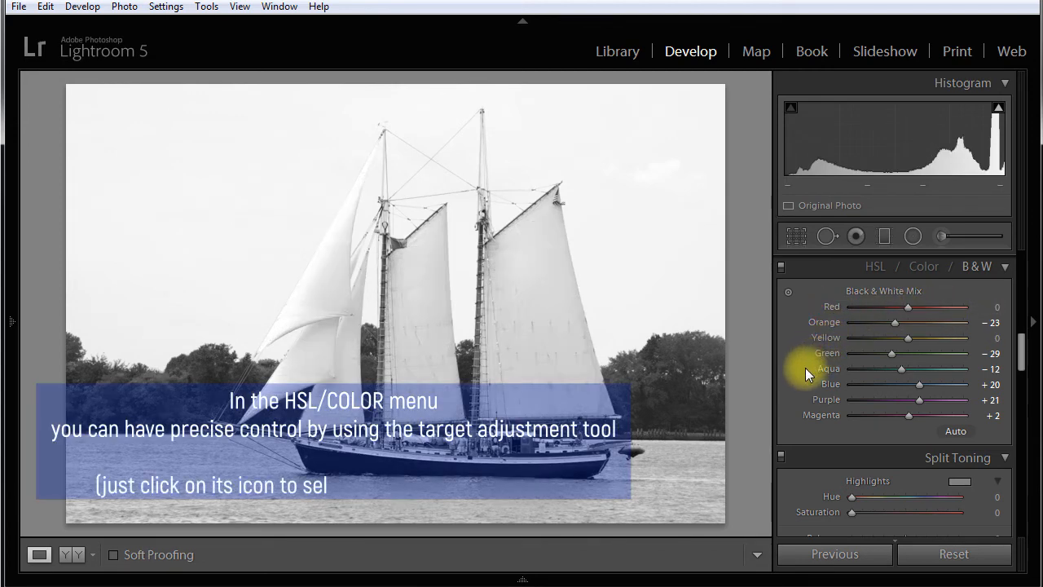
# Use the target adjustment tool on the water, sky and trees to bring Green to −36, Aqua to −19 and Blue to −5
pyautogui.click(789, 293)
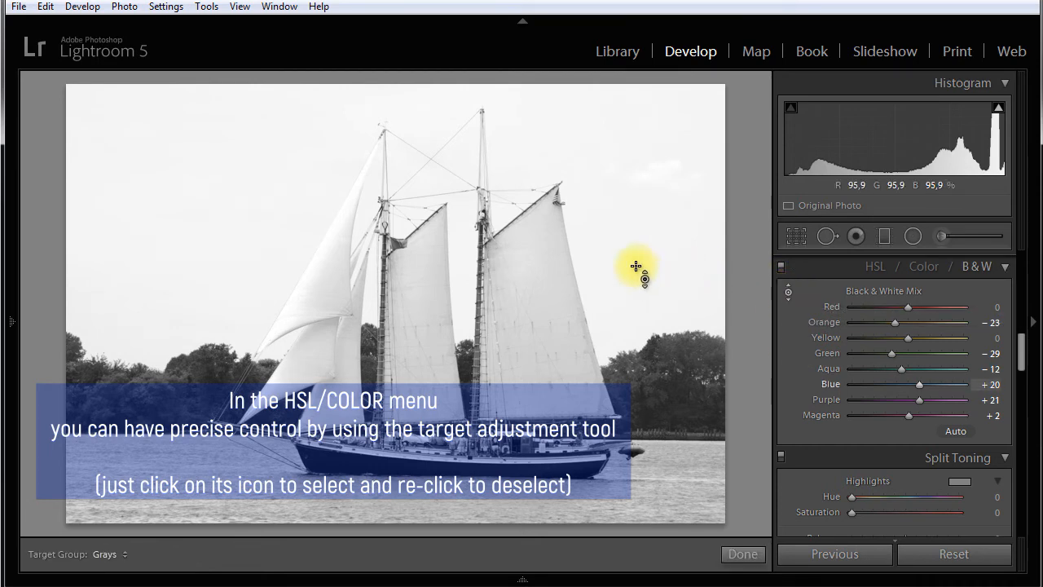
pyautogui.click(789, 291)
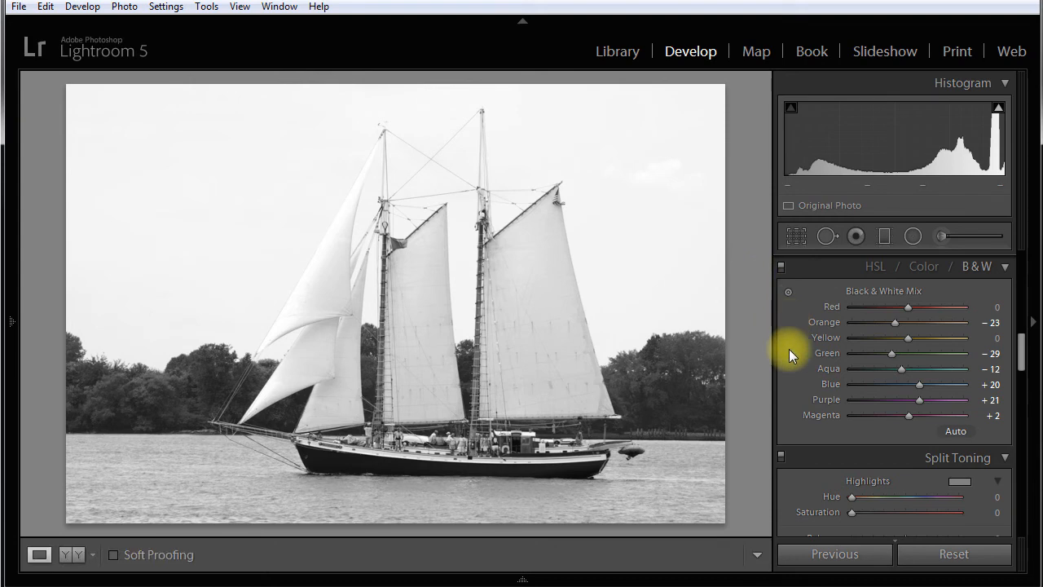
pyautogui.click(788, 293)
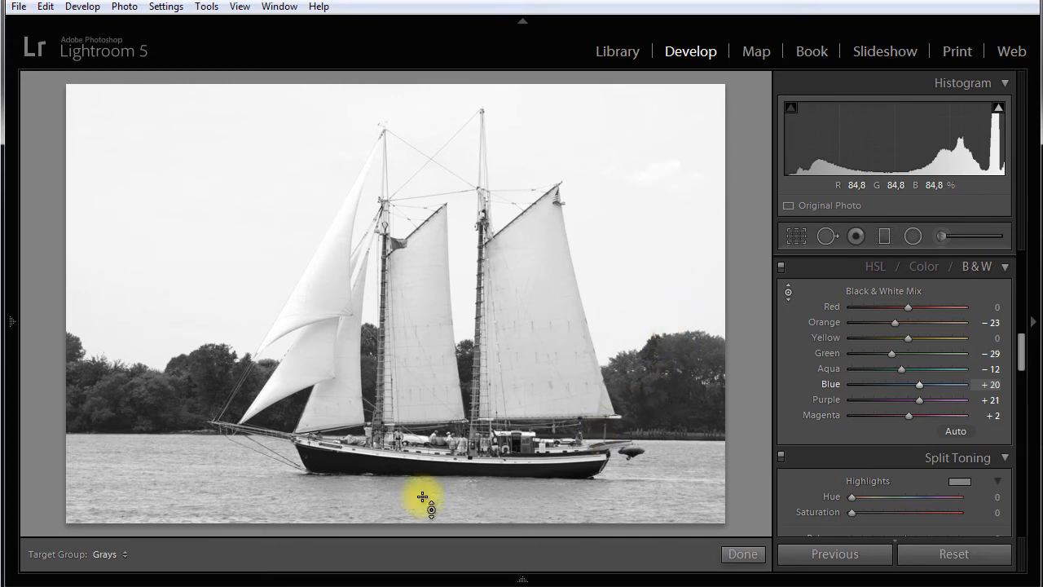
pyautogui.moveTo(156, 463); pyautogui.dragTo(180, 510)
pyautogui.moveTo(179, 511); pyautogui.dragTo(191, 485)
pyautogui.moveTo(187, 175); pyautogui.dragTo(226, 167)
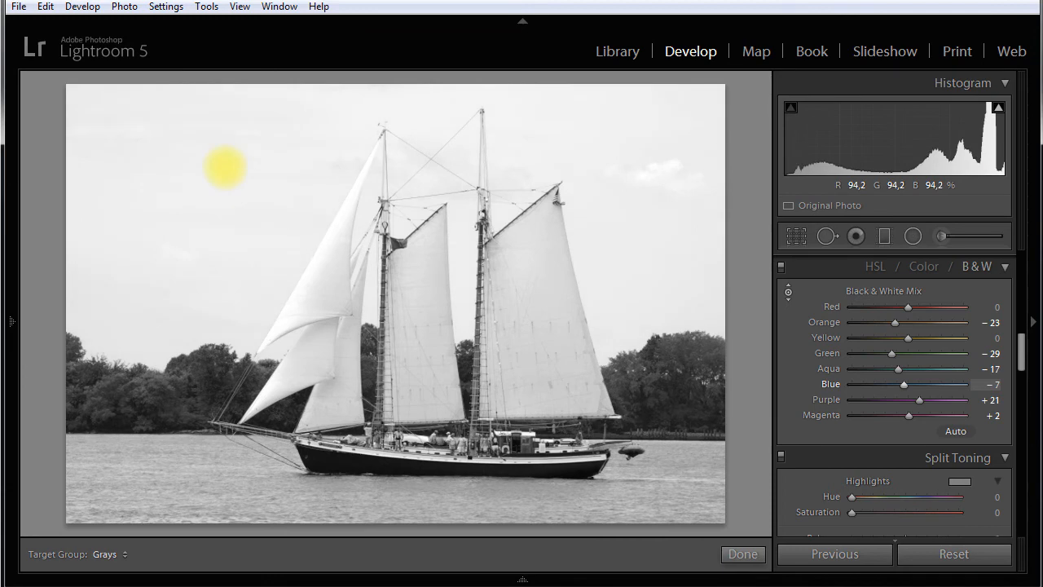
pyautogui.moveTo(673, 351)
pyautogui.mouseDown()
pyautogui.moveTo(675, 396)
pyautogui.moveTo(673, 356)
pyautogui.mouseUp()
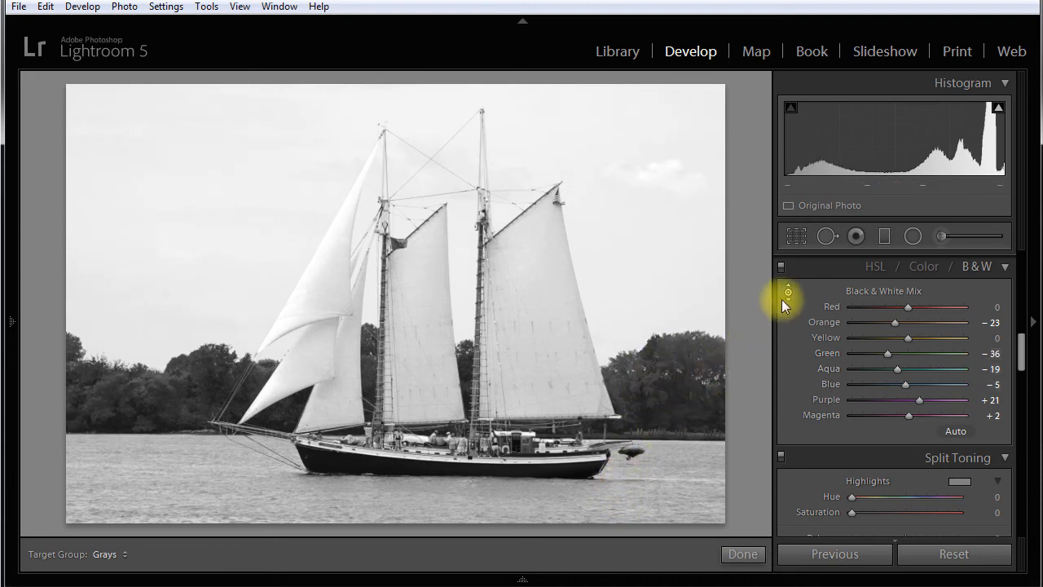
pyautogui.click(786, 293)
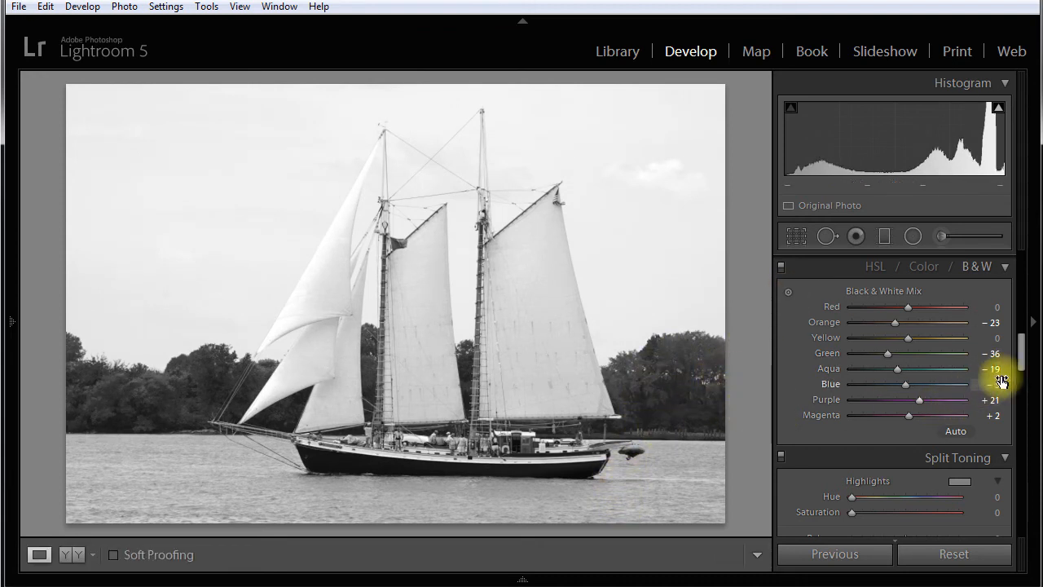
# Split-tone the ship photo's shadows olive yellow with Hue 63 and Saturation 35
pyautogui.moveTo(1021, 358)
pyautogui.mouseDown()
pyautogui.moveTo(1019, 389)
pyautogui.moveTo(1015, 372)
pyautogui.mouseUp()
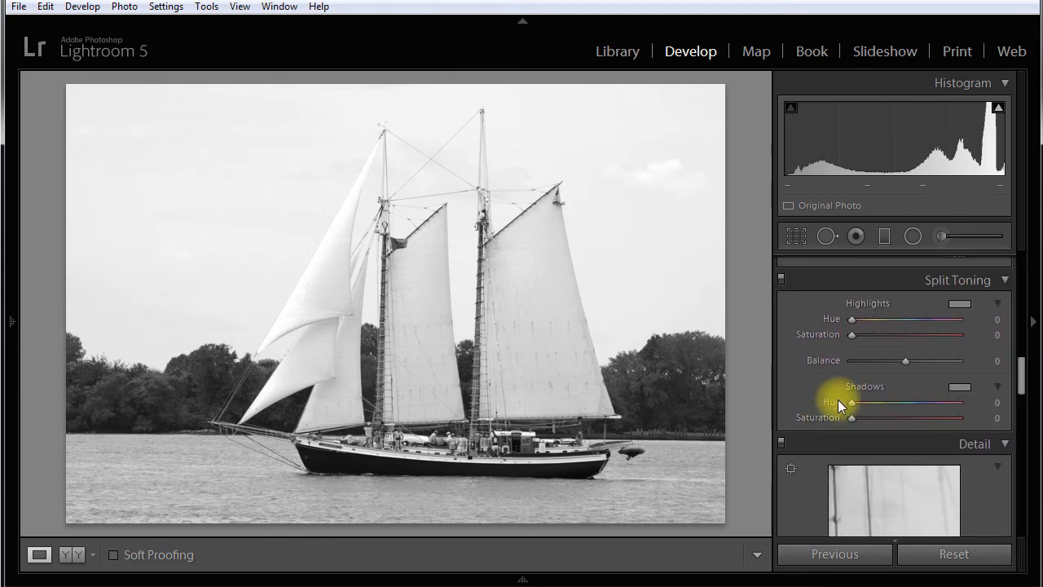
pyautogui.press('alt')
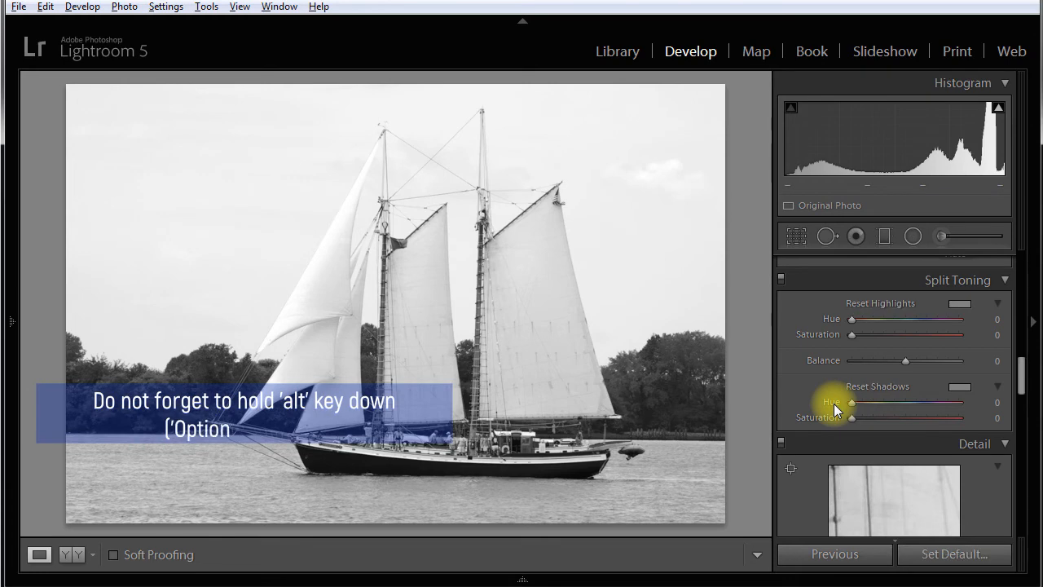
pyautogui.moveTo(851, 405); pyautogui.dragTo(882, 416)
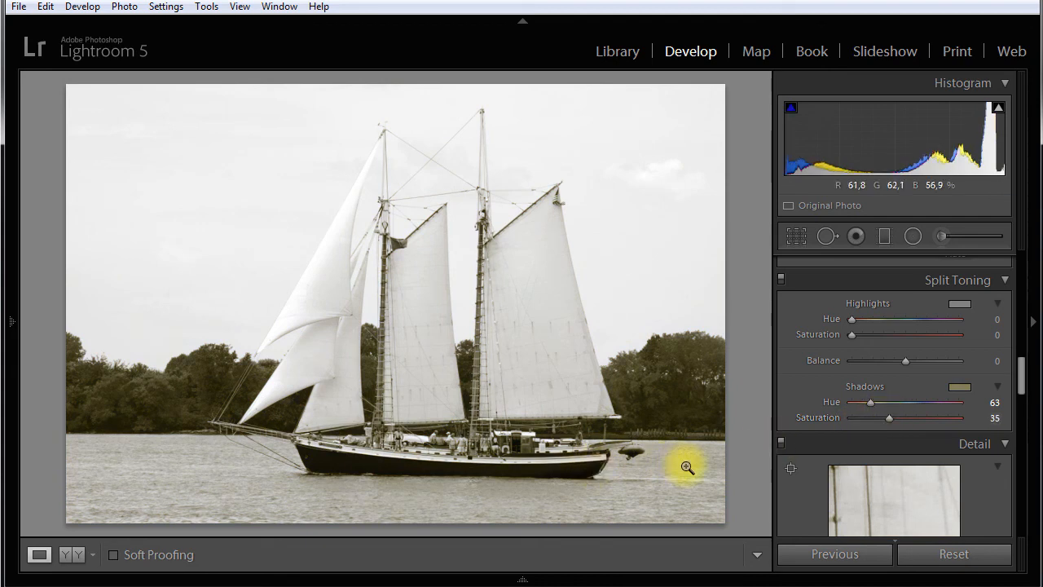
# Reset the shadow toning and tint the ship photo's shadows purple with Hue 295 and Saturation 30
pyautogui.doubleClick(829, 418)
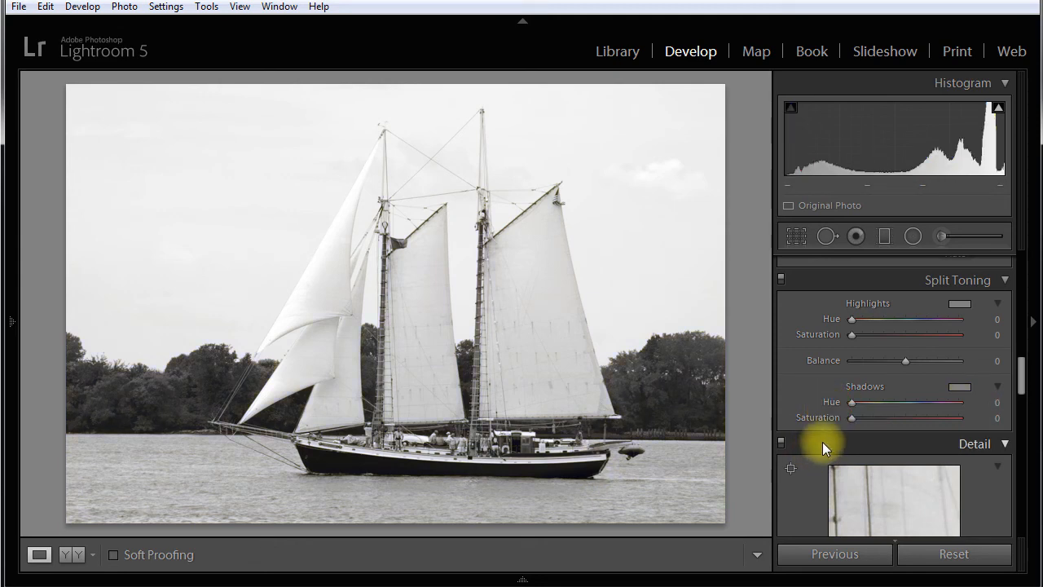
pyautogui.keyDown('alt'); pyautogui.click(855, 401); pyautogui.keyUp('alt')
pyautogui.moveTo(857, 401); pyautogui.dragTo(940, 405)
pyautogui.moveTo(851, 418); pyautogui.dragTo(883, 417)
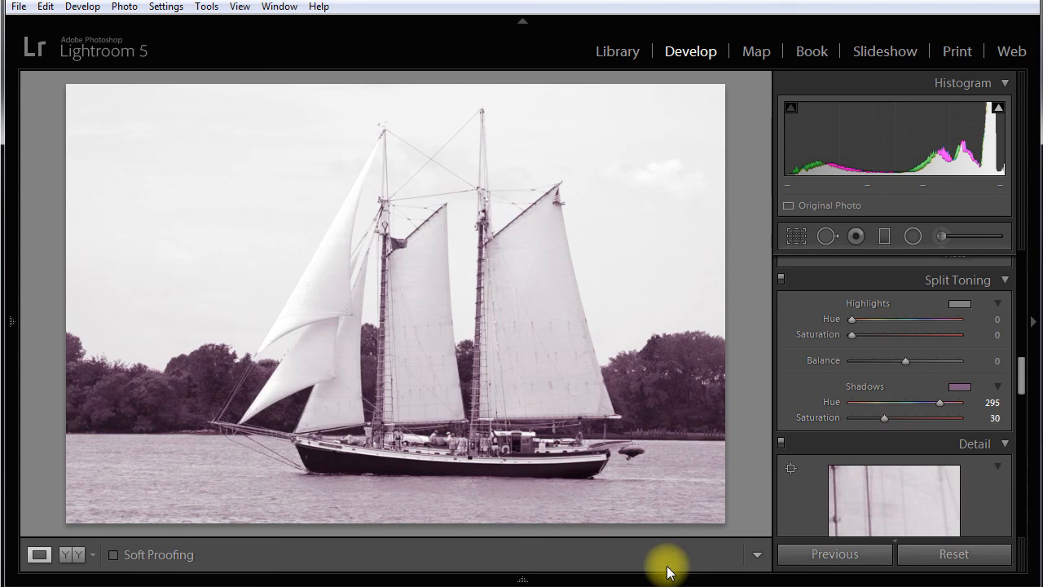